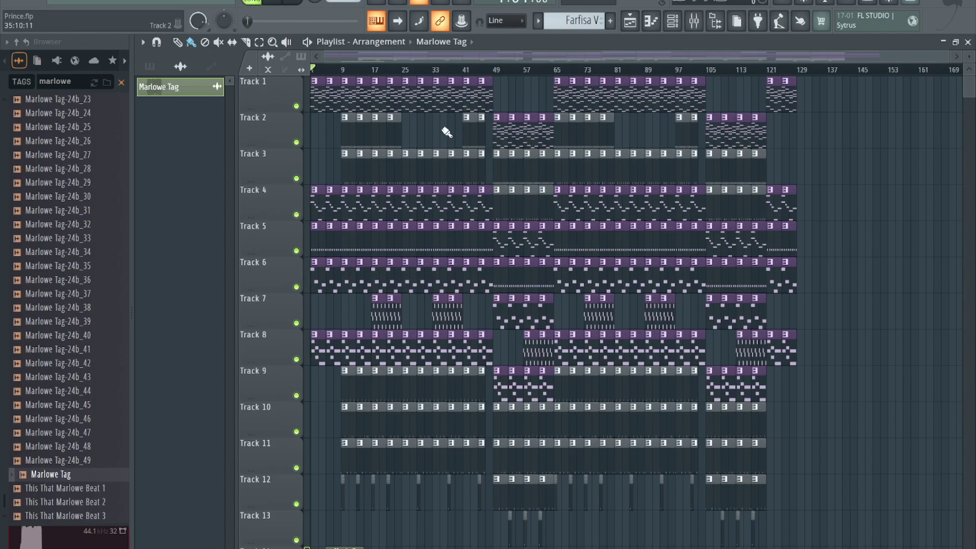
Start playing the Prince arrangement from the beginning
{"action": "key", "text": "space"}
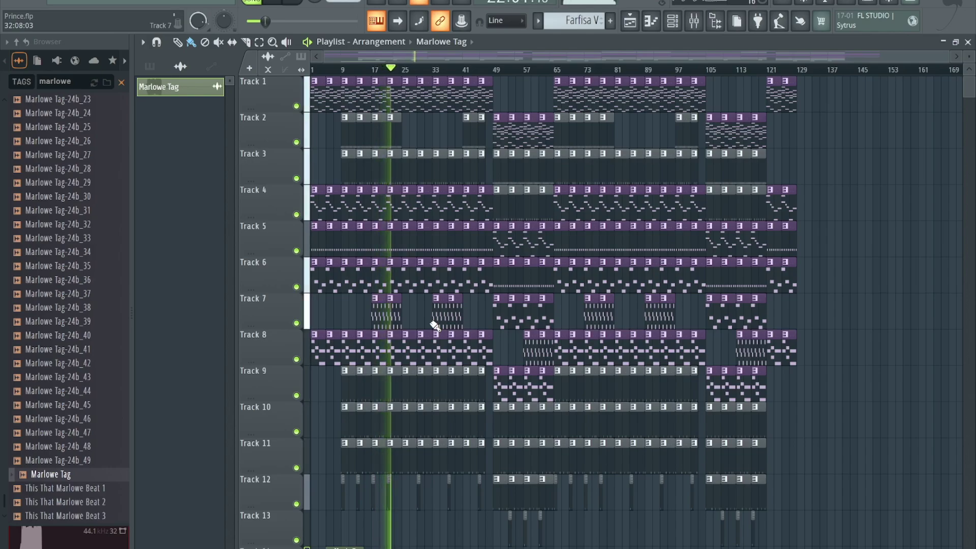
Stop playback so the song position returns to bar 1
{"action": "key", "text": "space"}
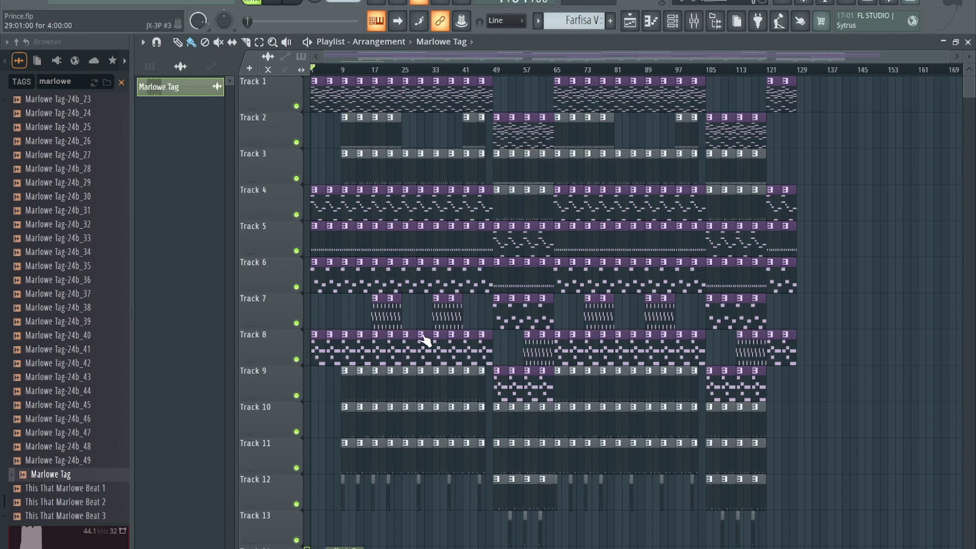
Open the Master export dialog from File > Export, named 'Prince (mastered)' at -9.00 LUFS
{"action": "left_click", "coordinate": [61, 4]}
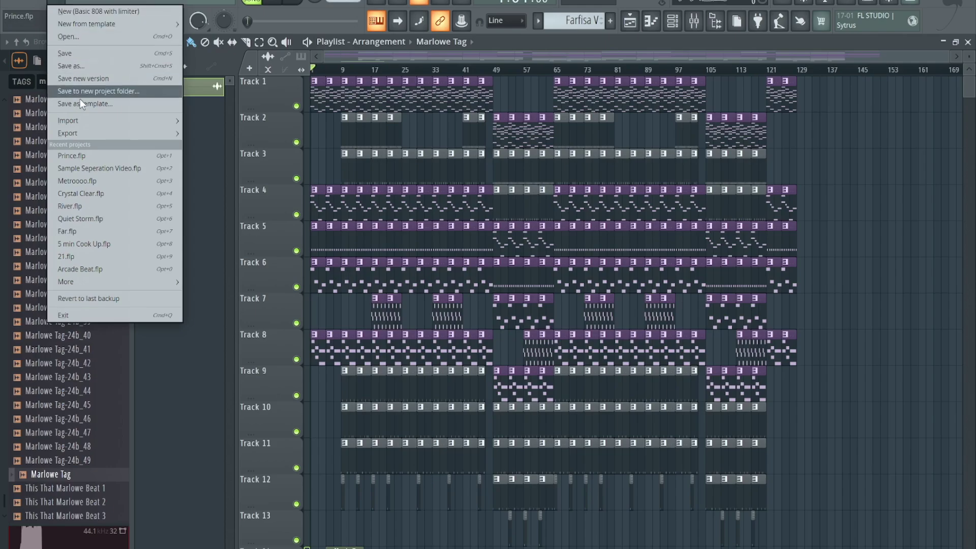
{"action": "mouse_move", "coordinate": [95, 133]}
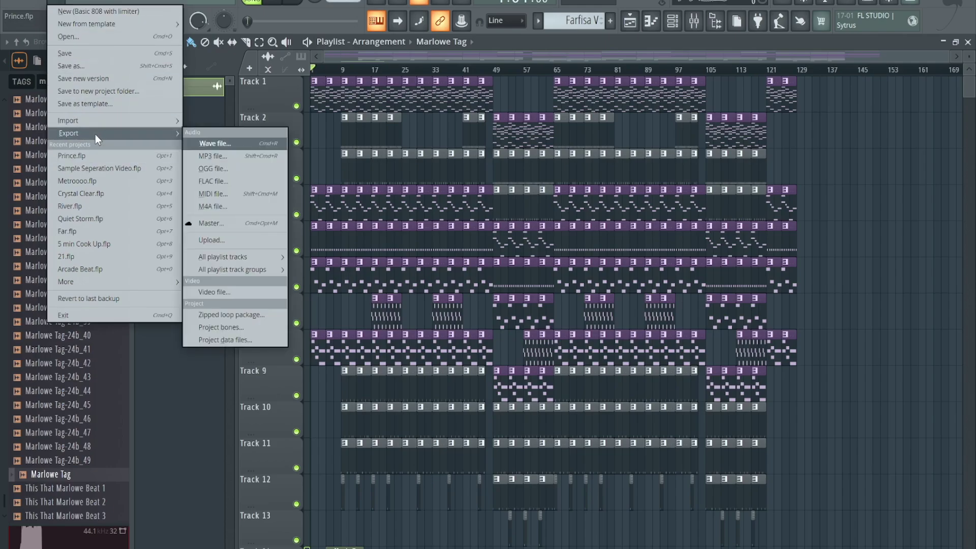
{"action": "left_click", "coordinate": [242, 223]}
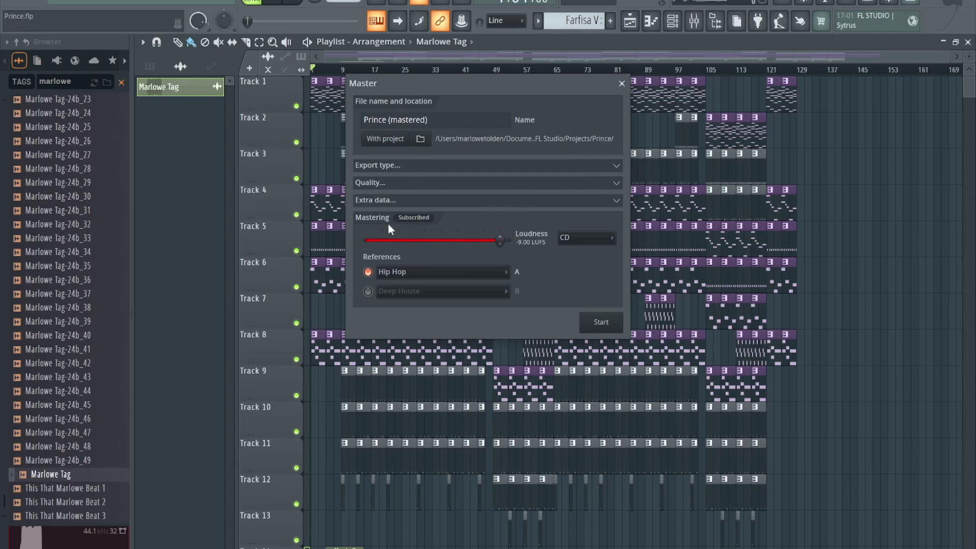
{"action": "left_click", "coordinate": [572, 237]}
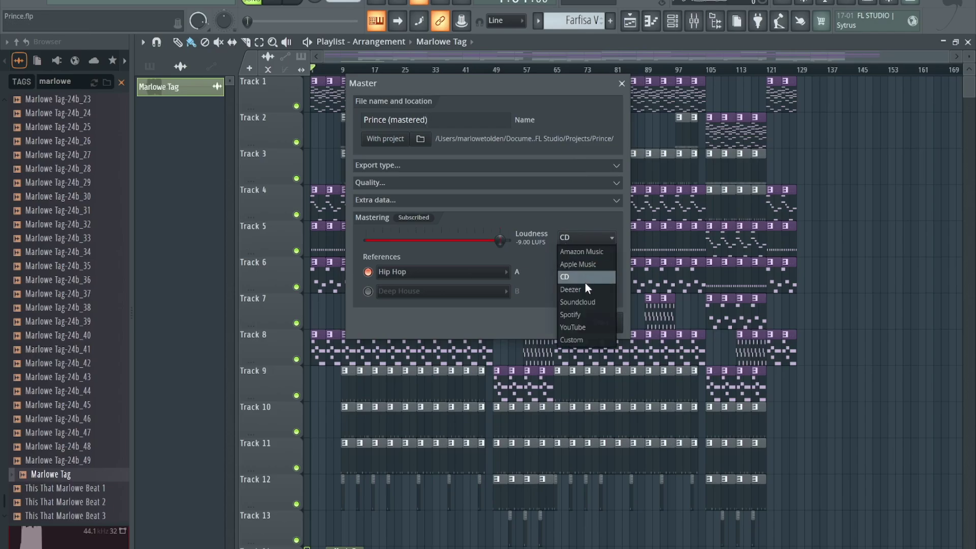
Try the Amazon Music, Apple Music, CD, Deezer, Soundcloud, Spotify and YouTube loudness presets
{"action": "left_click", "coordinate": [582, 255]}
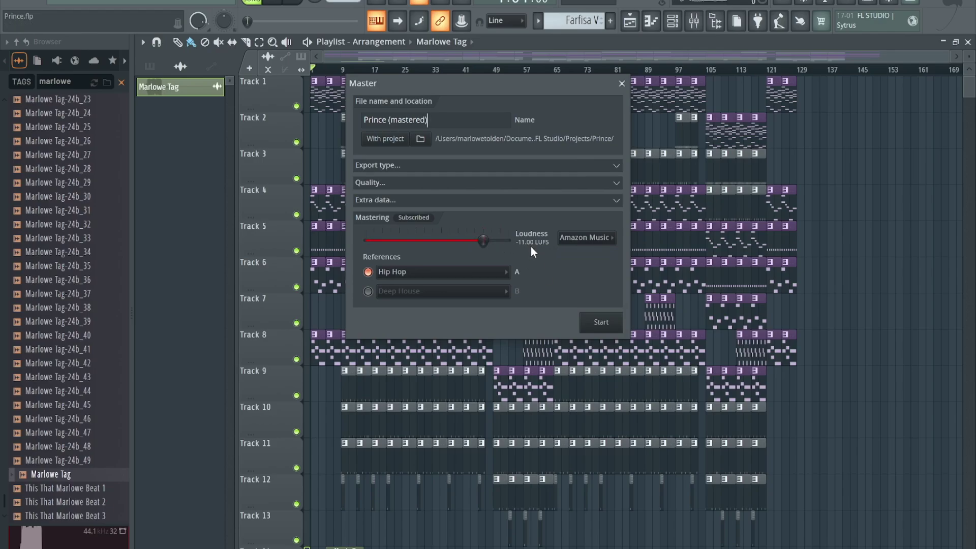
{"action": "left_click", "coordinate": [573, 239]}
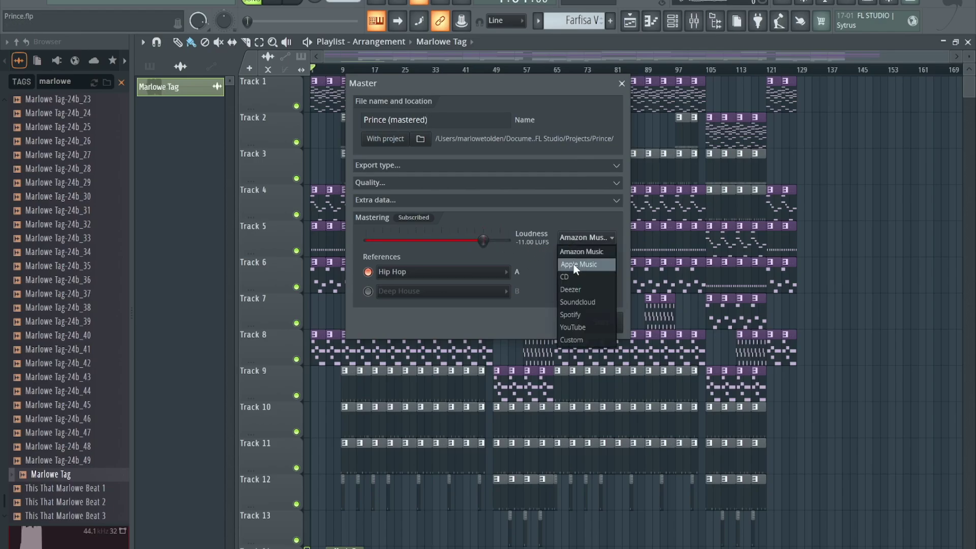
{"action": "left_click", "coordinate": [573, 264]}
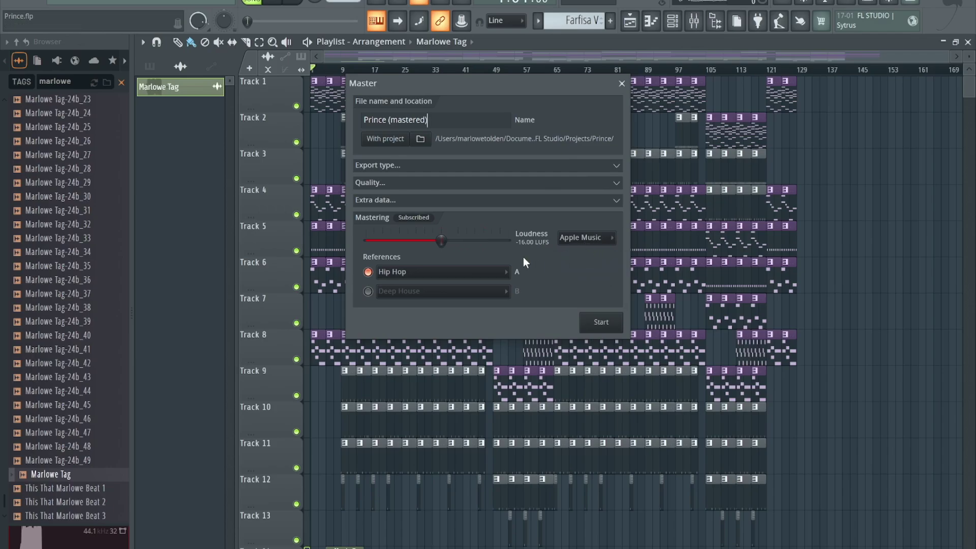
{"action": "left_click", "coordinate": [593, 239]}
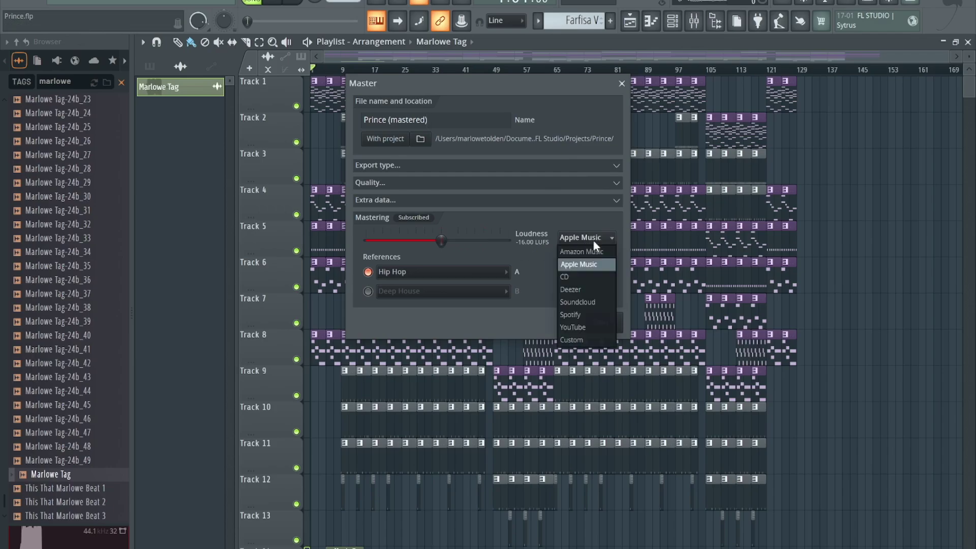
{"action": "left_click", "coordinate": [587, 276]}
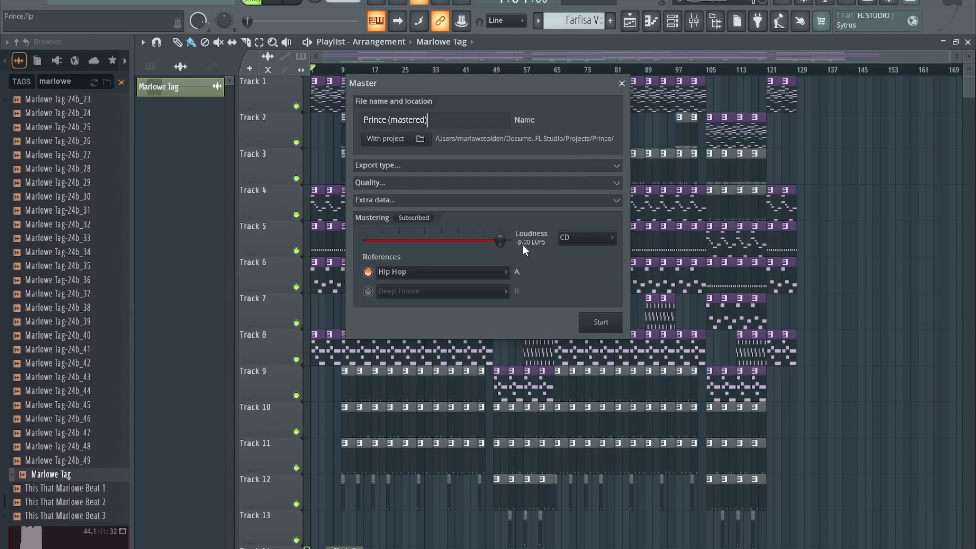
{"action": "left_click", "coordinate": [575, 240]}
{"action": "left_click", "coordinate": [571, 287]}
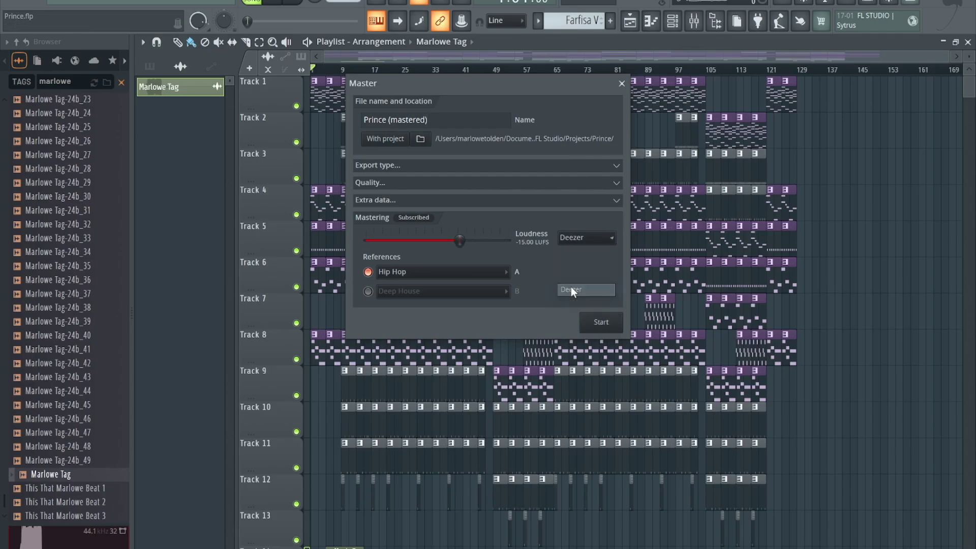
{"action": "left_click", "coordinate": [579, 239]}
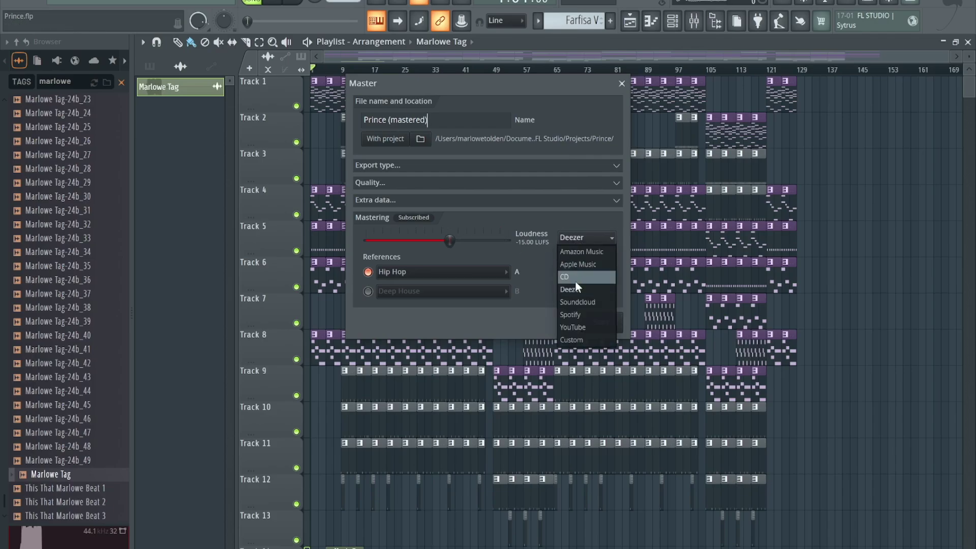
{"action": "left_click", "coordinate": [578, 303]}
{"action": "left_click", "coordinate": [580, 239]}
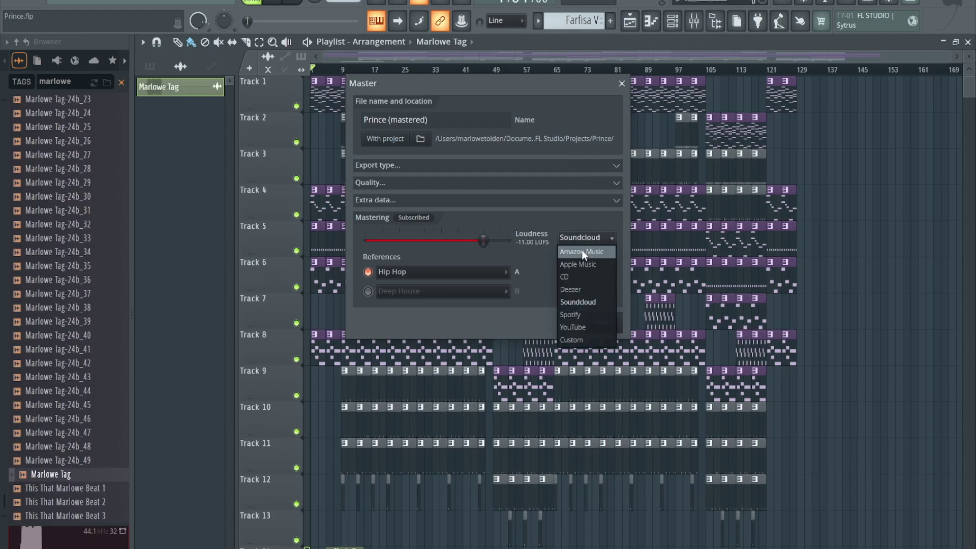
{"action": "left_click", "coordinate": [579, 313]}
{"action": "left_click", "coordinate": [578, 239]}
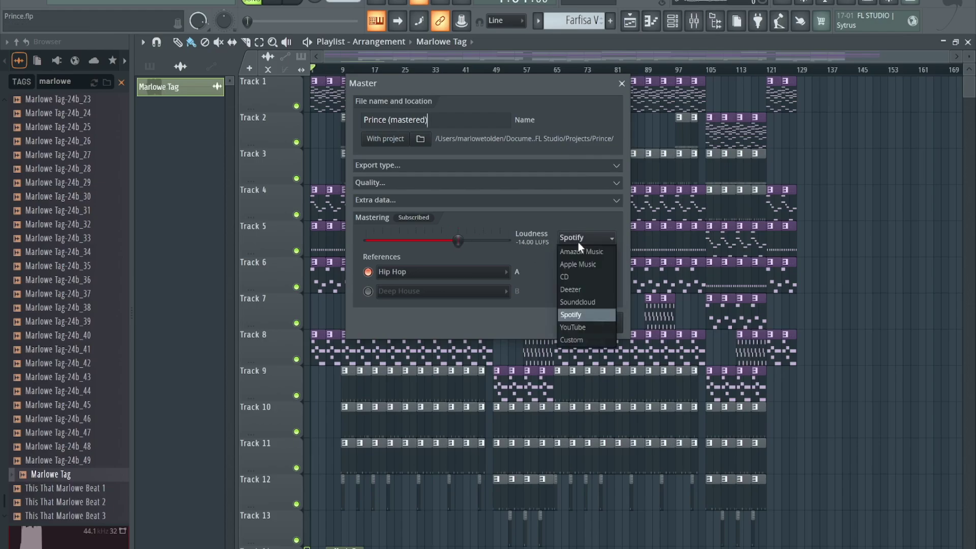
{"action": "left_click", "coordinate": [578, 324]}
Try a custom -10.41 LUFS target, settle on CD, and enable Deep House as reference B
{"action": "left_click", "coordinate": [577, 239]}
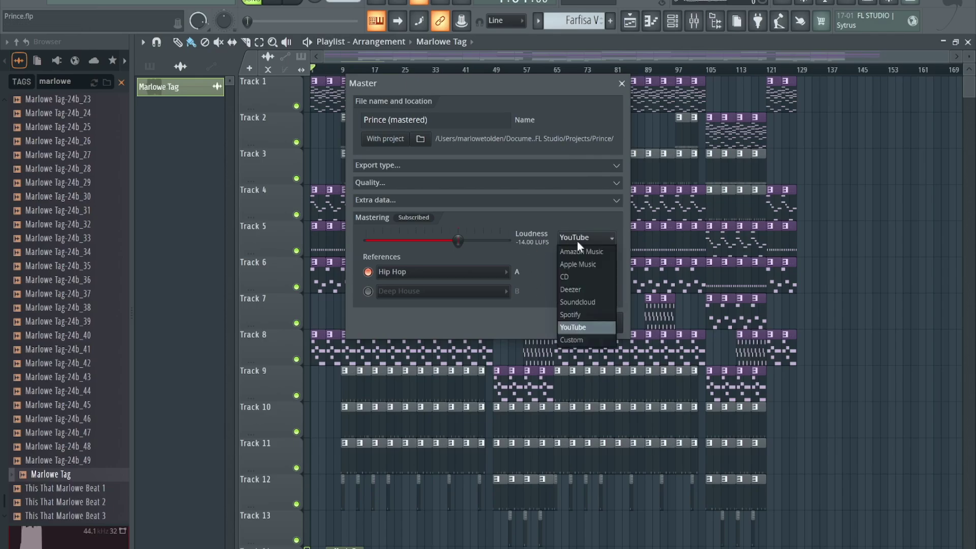
{"action": "left_click", "coordinate": [569, 339]}
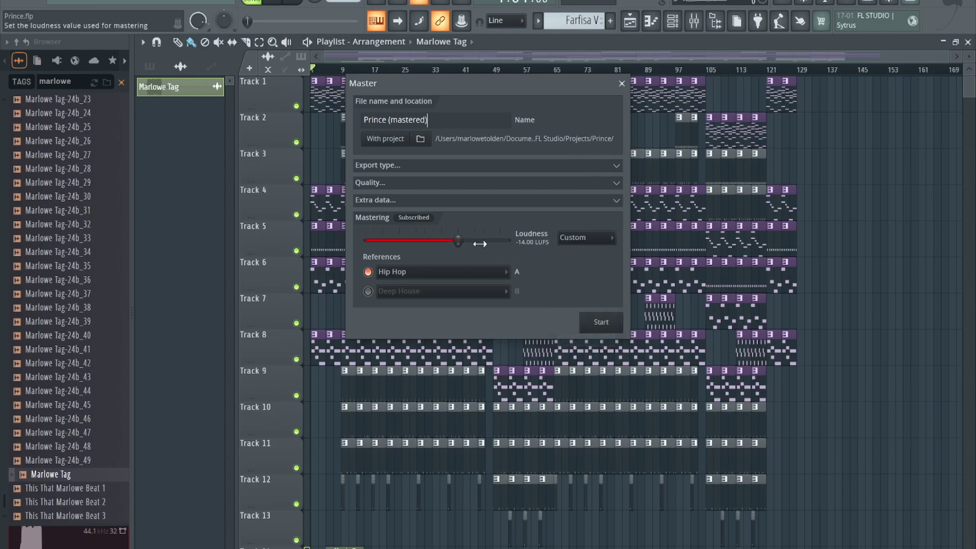
{"action": "mouse_move", "coordinate": [458, 240]}
{"action": "left_mouse_down"}
{"action": "mouse_move", "coordinate": [488, 241]}
{"action": "mouse_move", "coordinate": [469, 240]}
{"action": "left_mouse_up"}
{"action": "left_click", "coordinate": [584, 238]}
{"action": "left_click", "coordinate": [576, 276]}
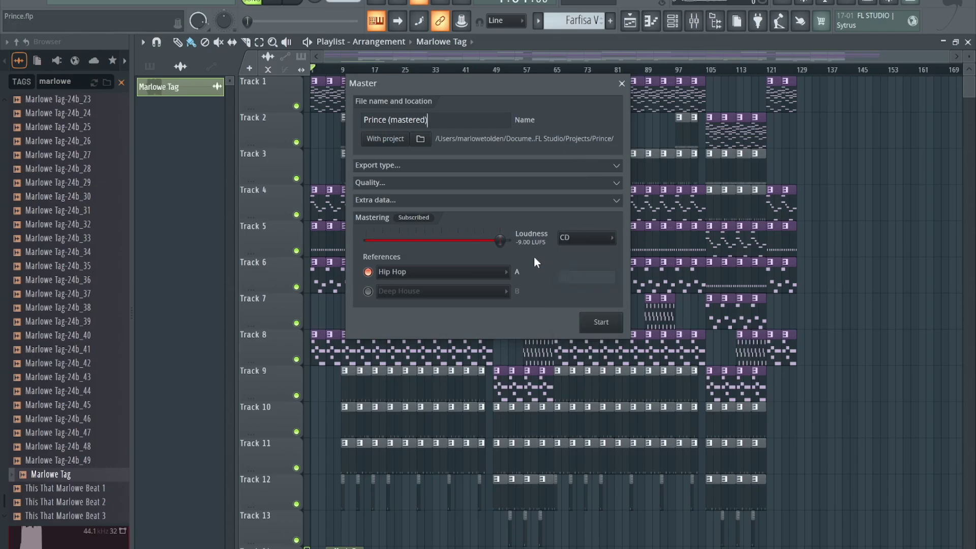
{"action": "left_click", "coordinate": [581, 248]}
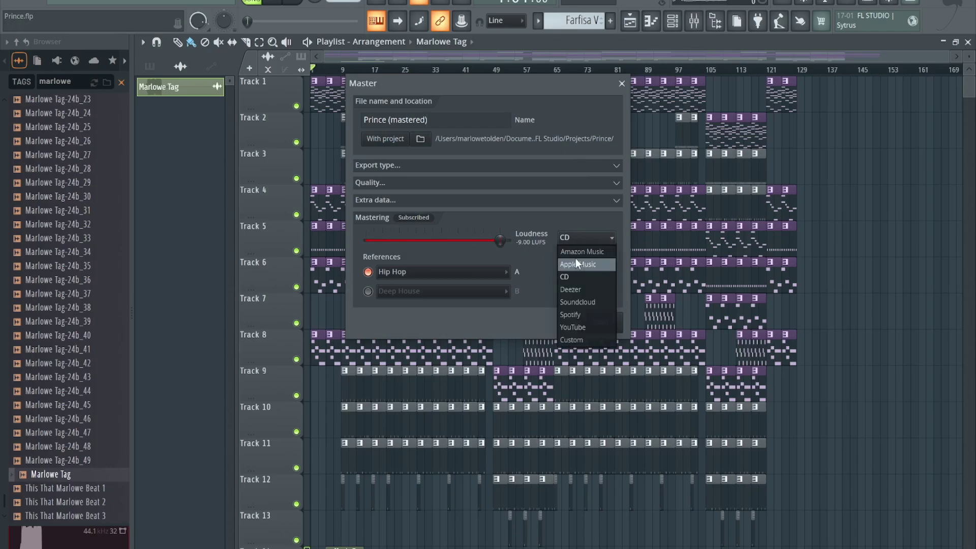
{"action": "left_click", "coordinate": [575, 263]}
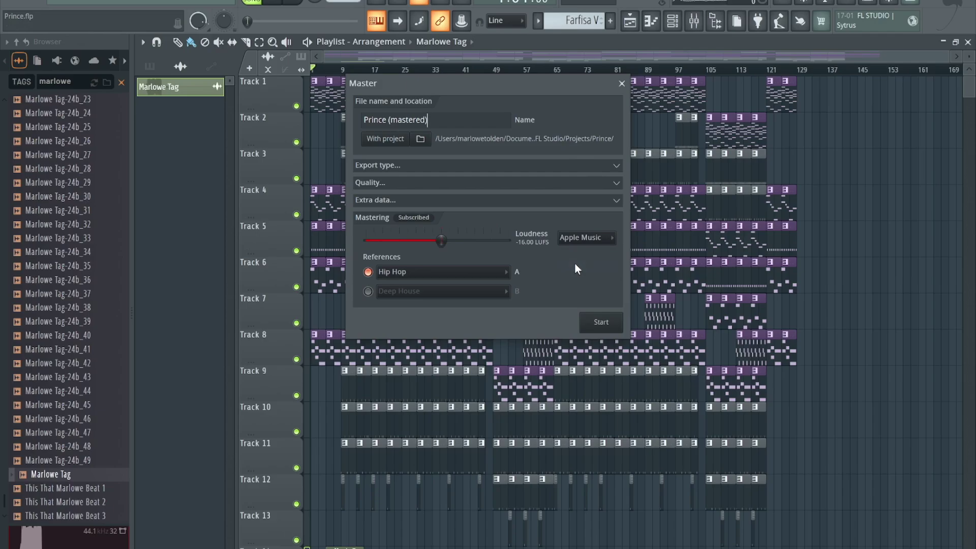
{"action": "left_click", "coordinate": [577, 243]}
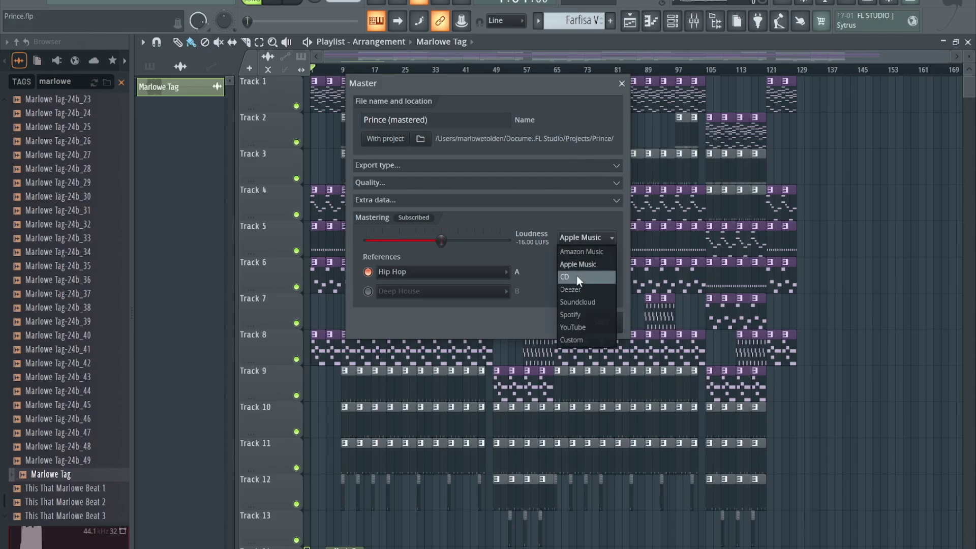
{"action": "left_click", "coordinate": [576, 275]}
{"action": "left_click", "coordinate": [368, 292]}
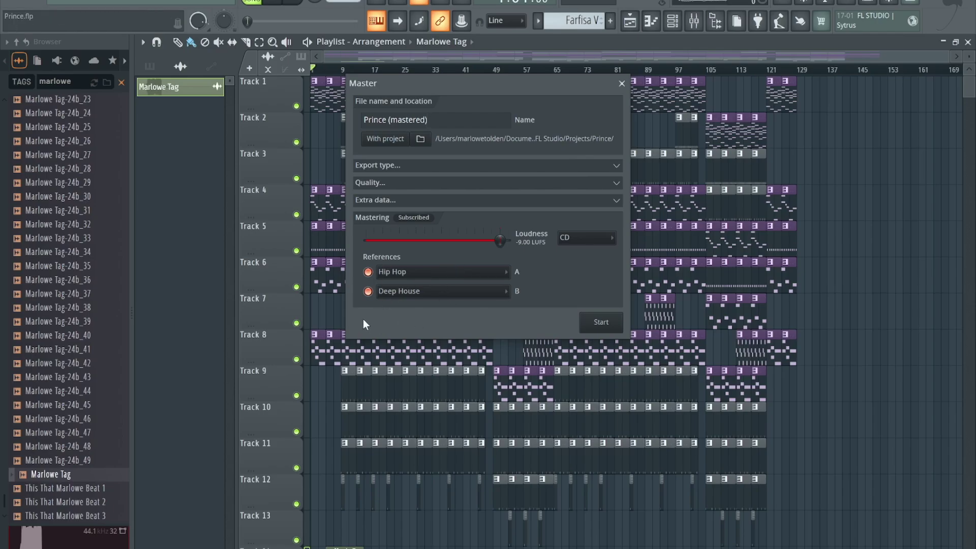
Switch off the Deep House reference B and start mastering against Hip Hop at CD loudness
{"action": "left_click", "coordinate": [398, 291]}
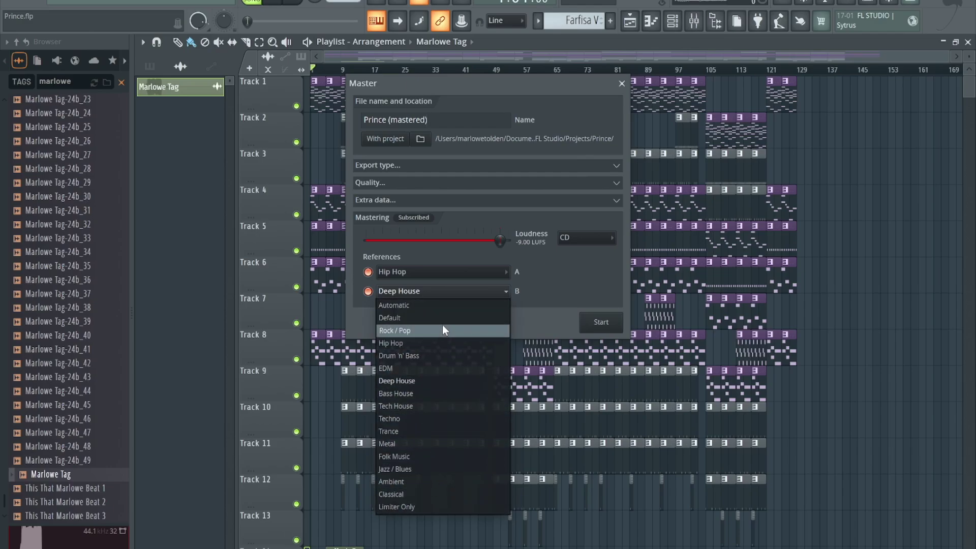
{"action": "left_click", "coordinate": [527, 295]}
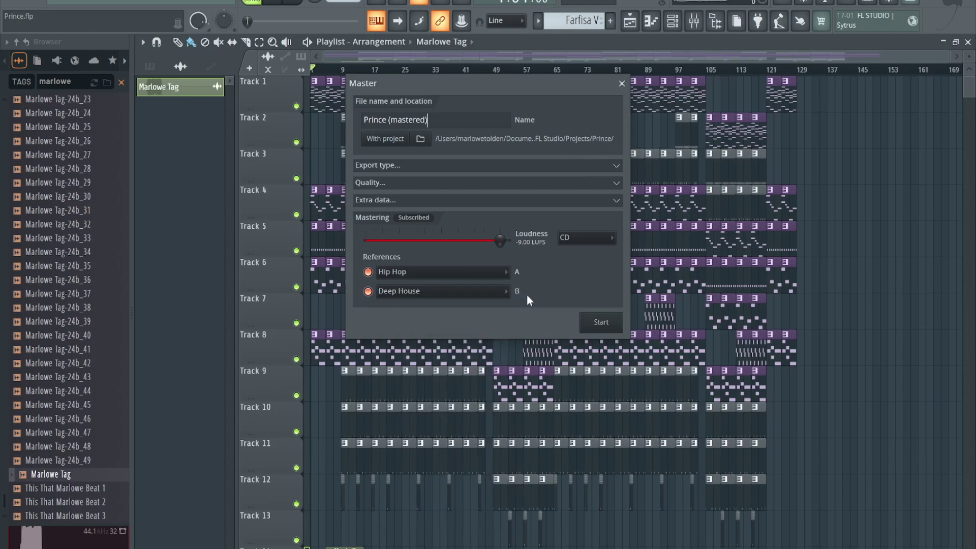
{"action": "left_click", "coordinate": [369, 291]}
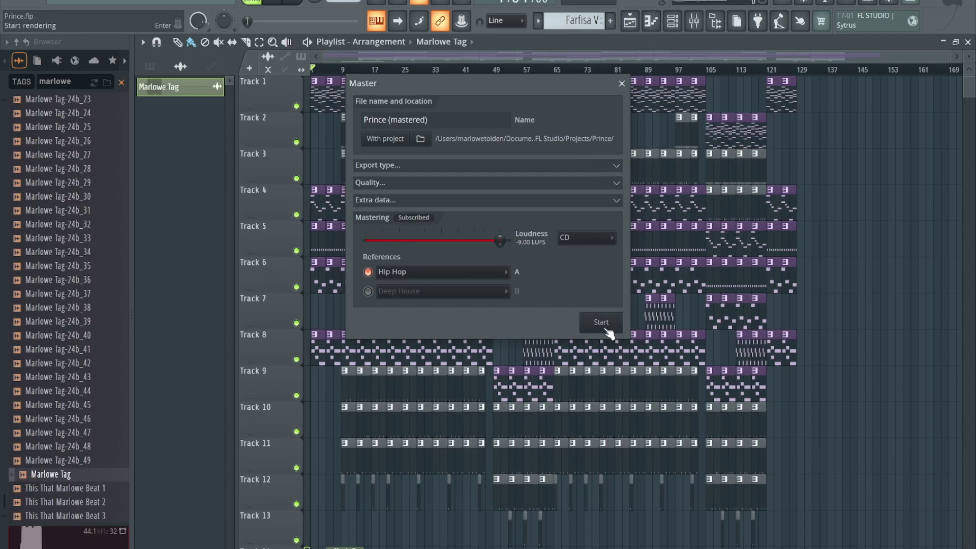
{"action": "left_click", "coordinate": [608, 328]}
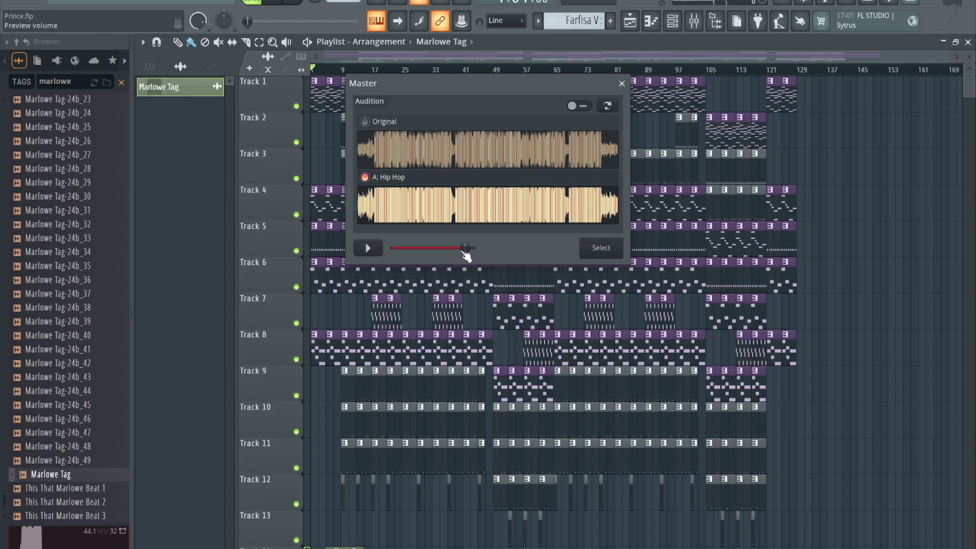
Play the audition starting from the Original mix
{"action": "left_click", "coordinate": [366, 123]}
{"action": "left_click", "coordinate": [377, 149]}
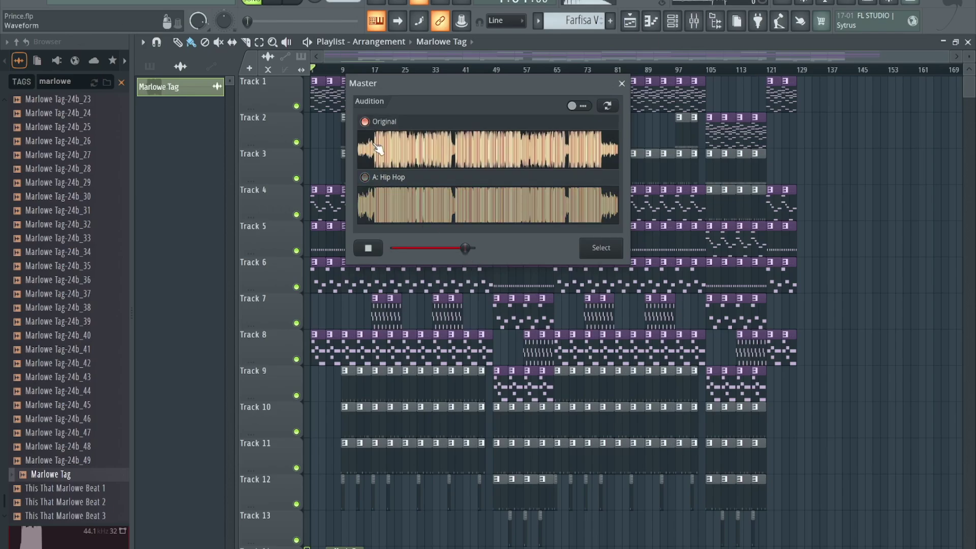
{"action": "left_click", "coordinate": [371, 249]}
{"action": "left_click", "coordinate": [373, 249]}
Toggle between combined and stacked waveform views, ending on two stacked waveforms
{"action": "left_click", "coordinate": [576, 107]}
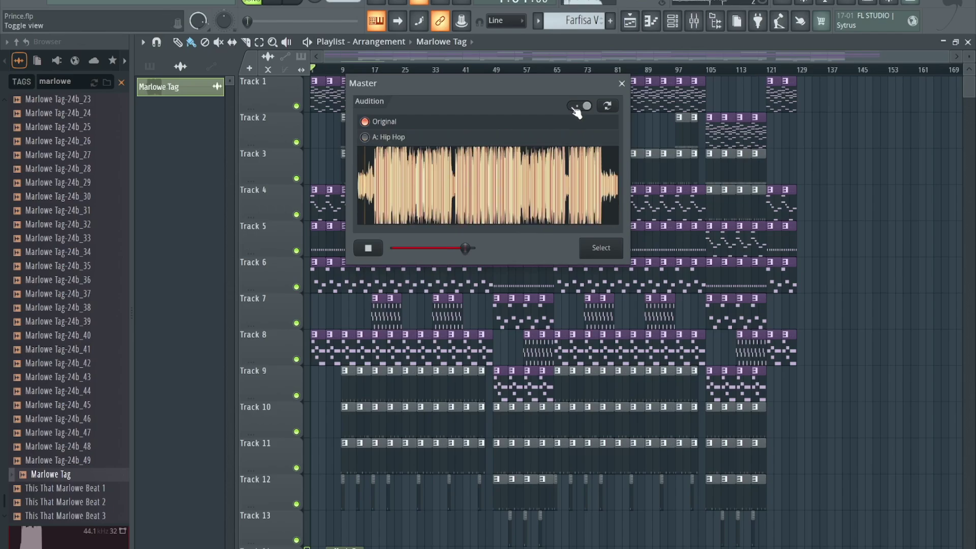
{"action": "left_click", "coordinate": [576, 110]}
{"action": "left_click", "coordinate": [583, 106]}
{"action": "left_click", "coordinate": [585, 107]}
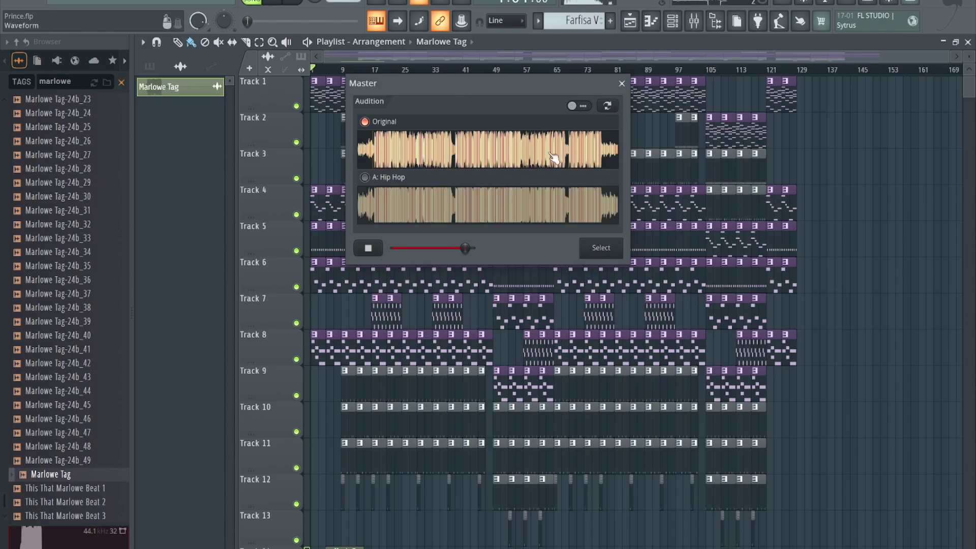
Alternate listening between the Original and A: Hip Hop master, ending on Hip Hop
{"action": "left_click", "coordinate": [609, 107]}
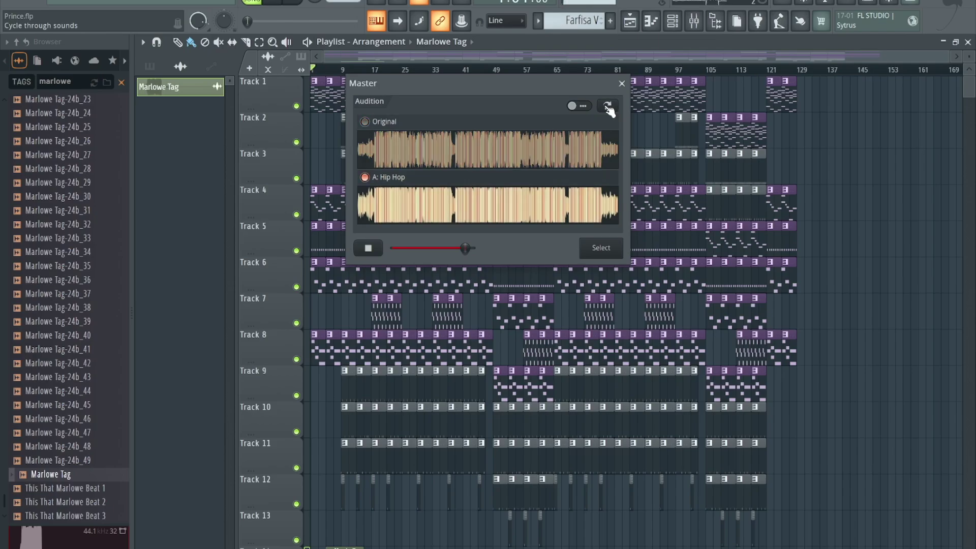
{"action": "left_click", "coordinate": [608, 107]}
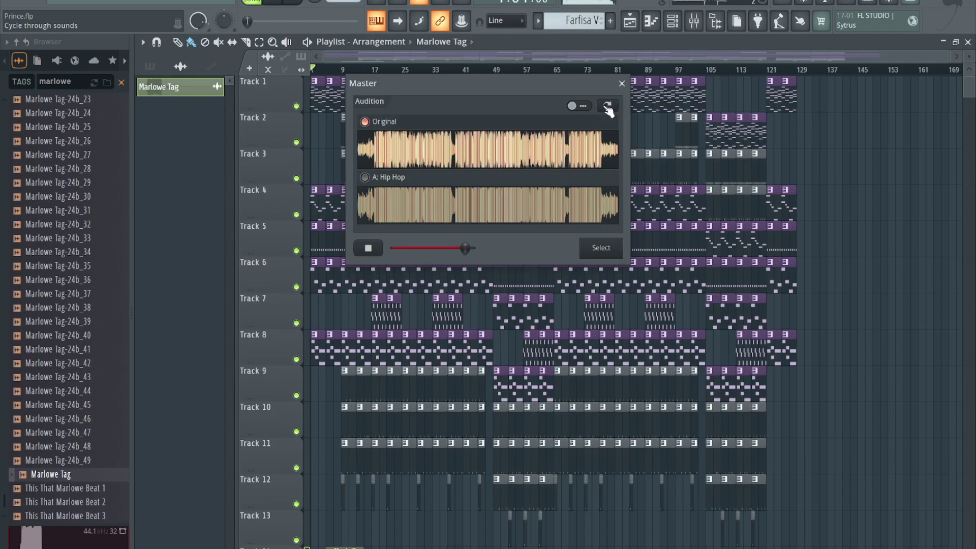
{"action": "left_click", "coordinate": [607, 106]}
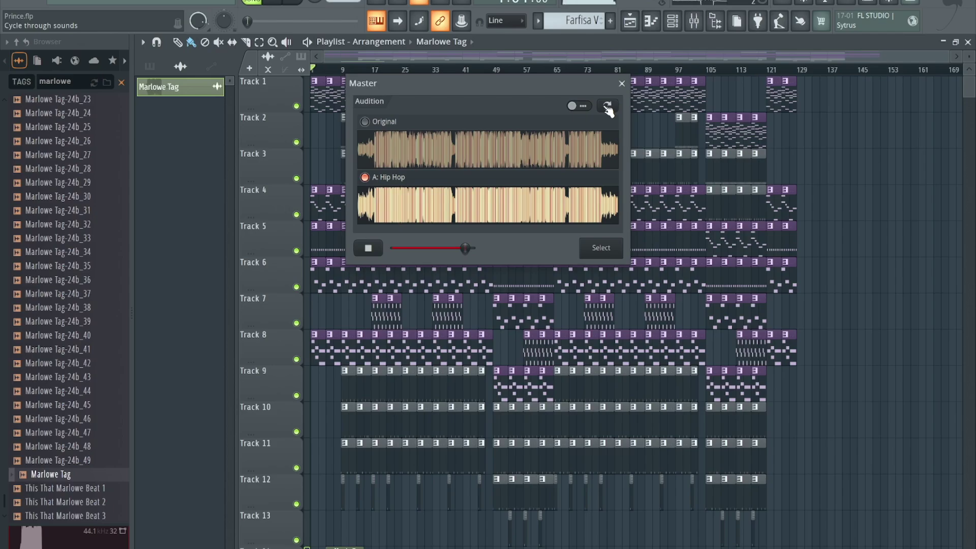
{"action": "left_click", "coordinate": [607, 107]}
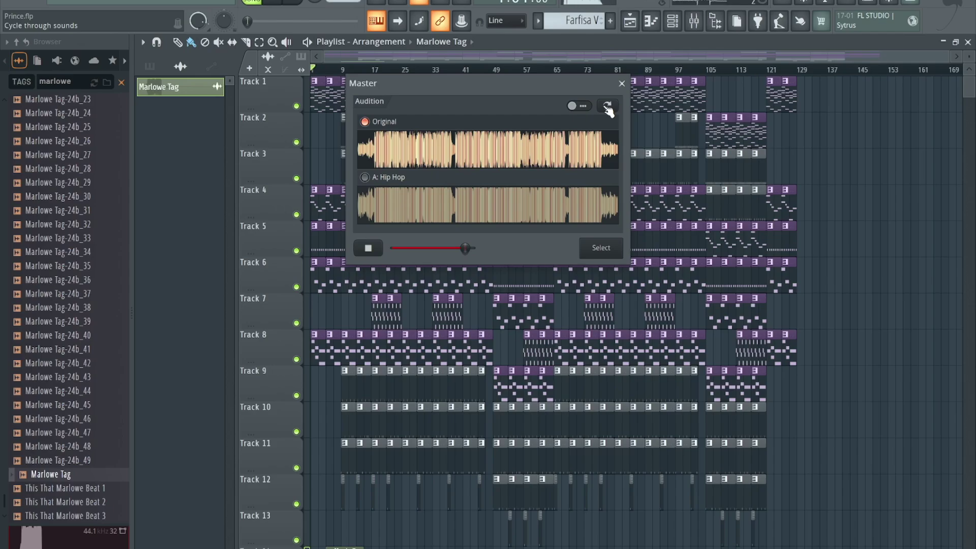
{"action": "left_click", "coordinate": [607, 107]}
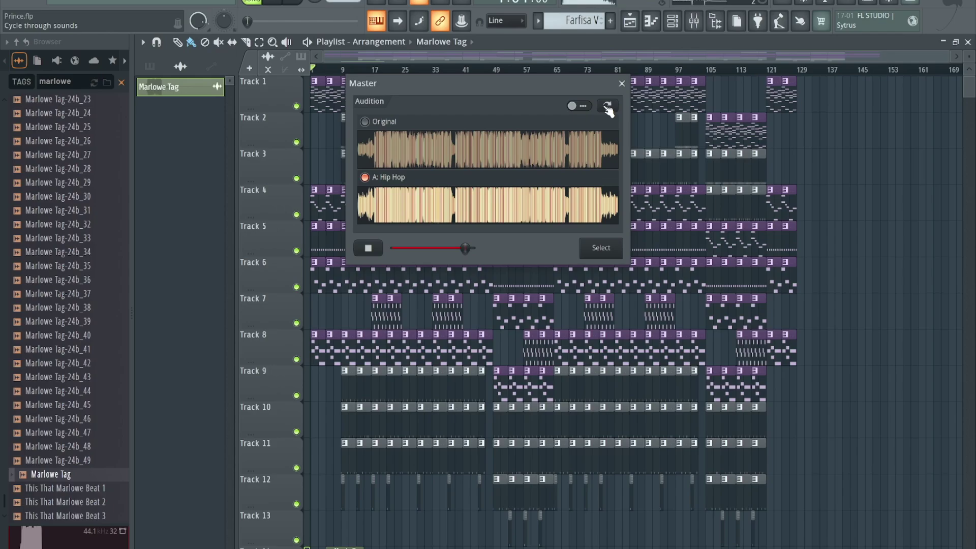
{"action": "left_click", "coordinate": [607, 107]}
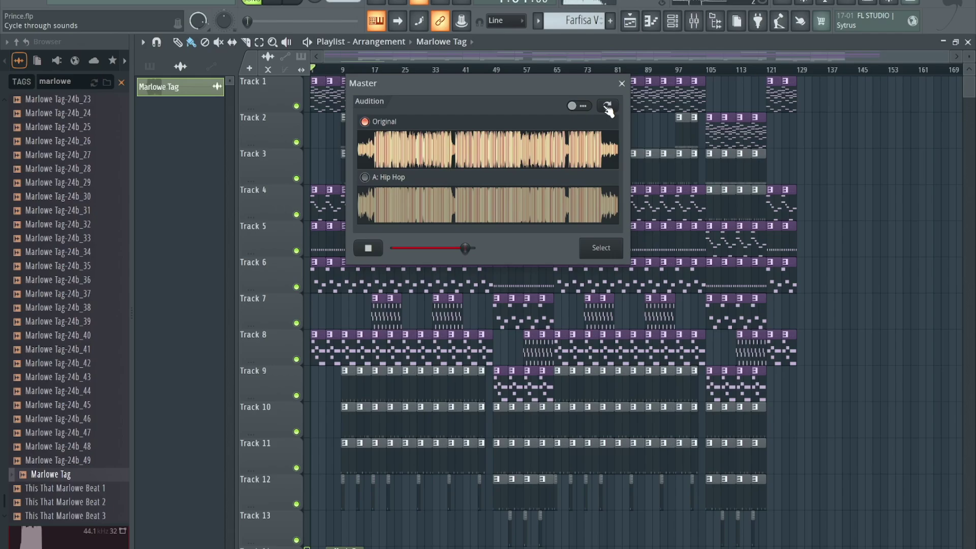
{"action": "left_click", "coordinate": [608, 107]}
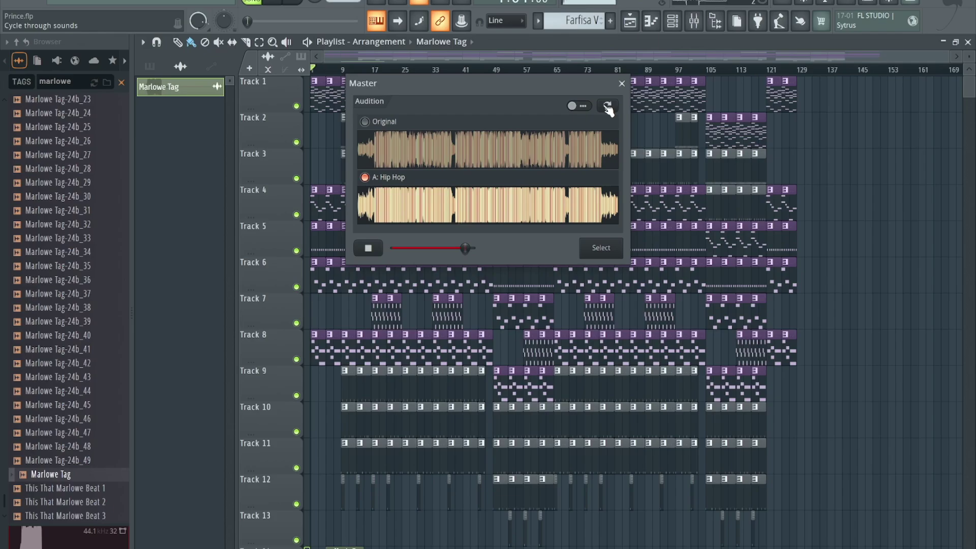
{"action": "left_click", "coordinate": [608, 107]}
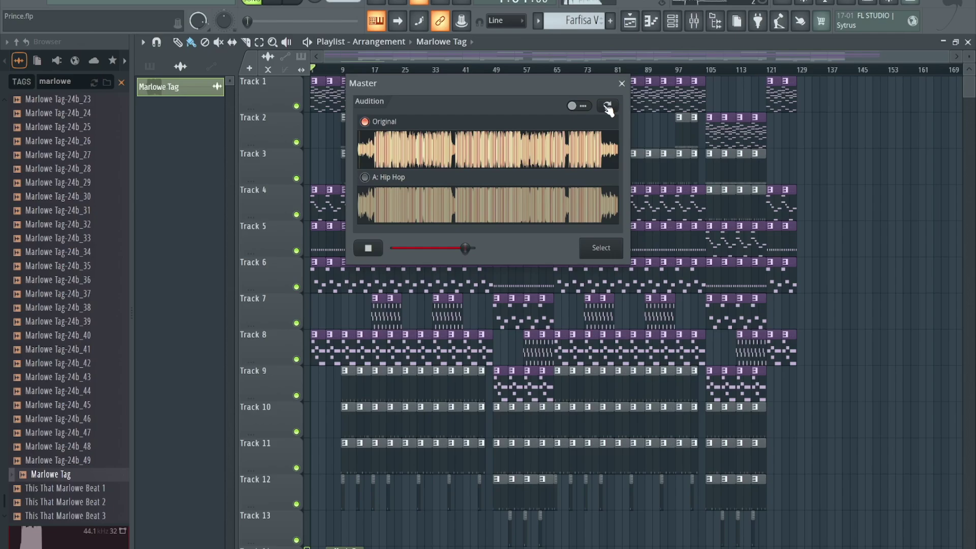
{"action": "left_click", "coordinate": [609, 108]}
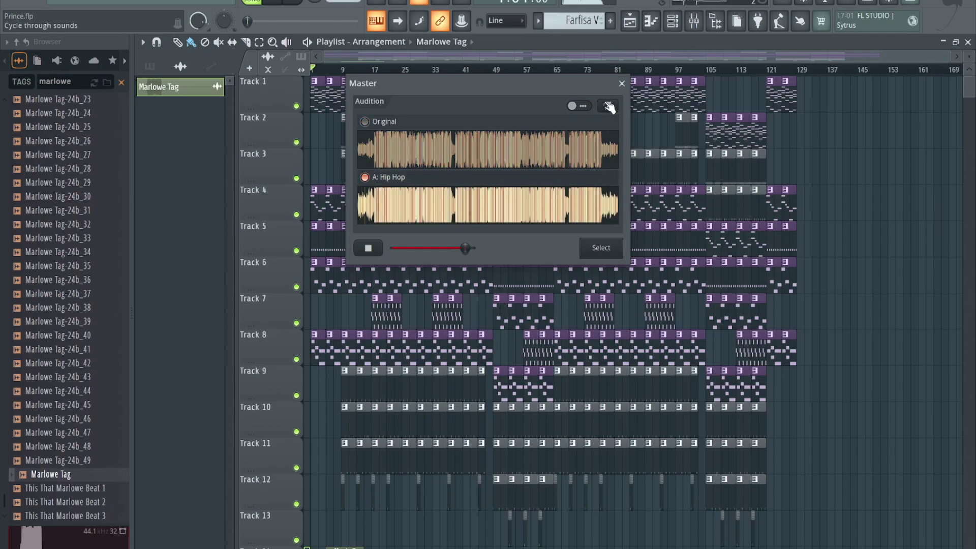
{"action": "left_click", "coordinate": [609, 108]}
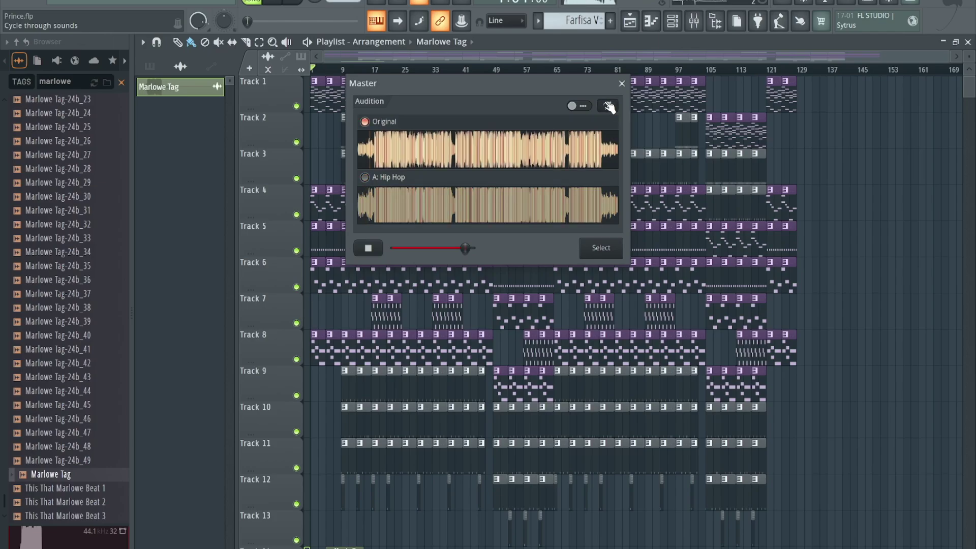
{"action": "left_click", "coordinate": [609, 108]}
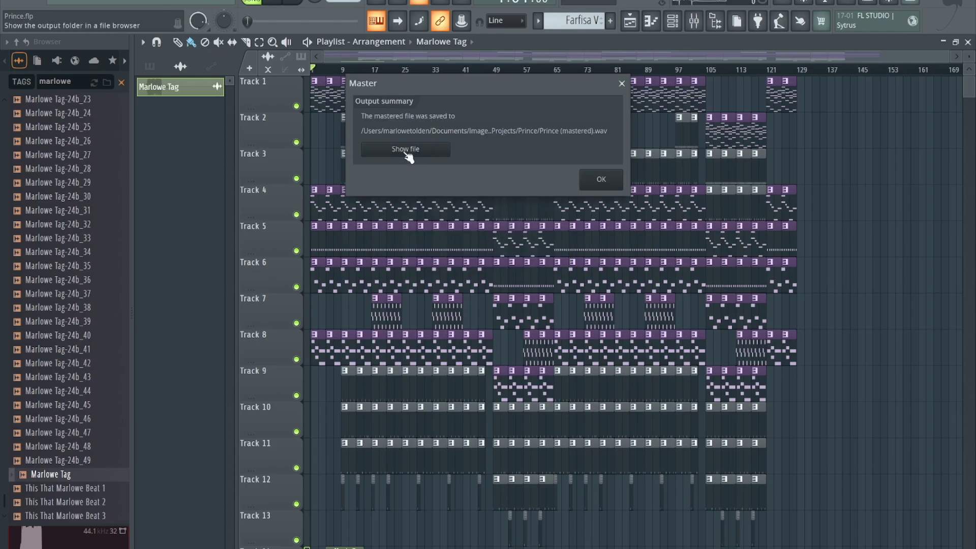
Close the Master output summary to return to the Prince playlist
{"action": "left_click", "coordinate": [603, 182]}
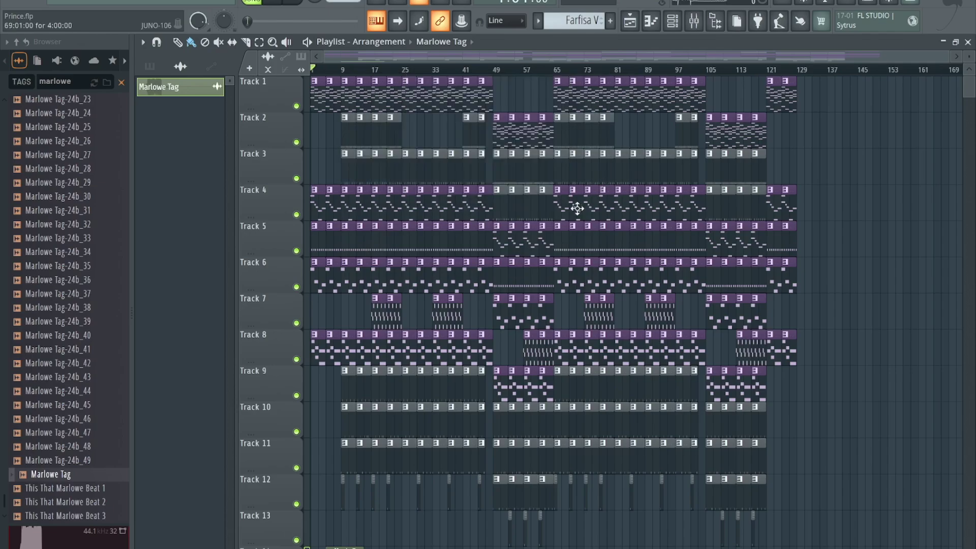